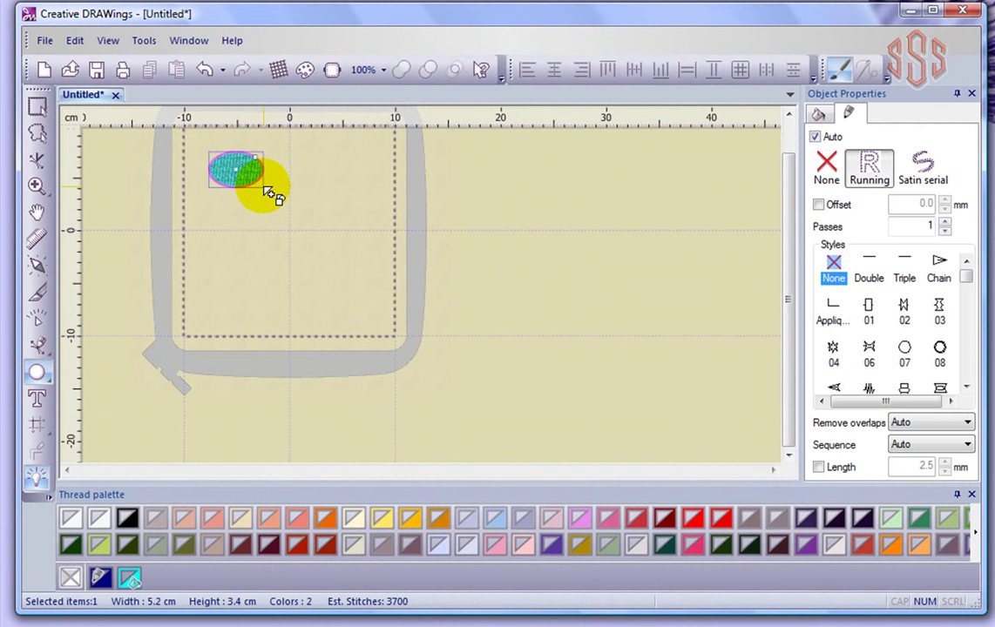
# Open the hoop settings and look through the full list of available hoops, down to the Viking sizes
pyautogui.scroll(1, 787, 118)
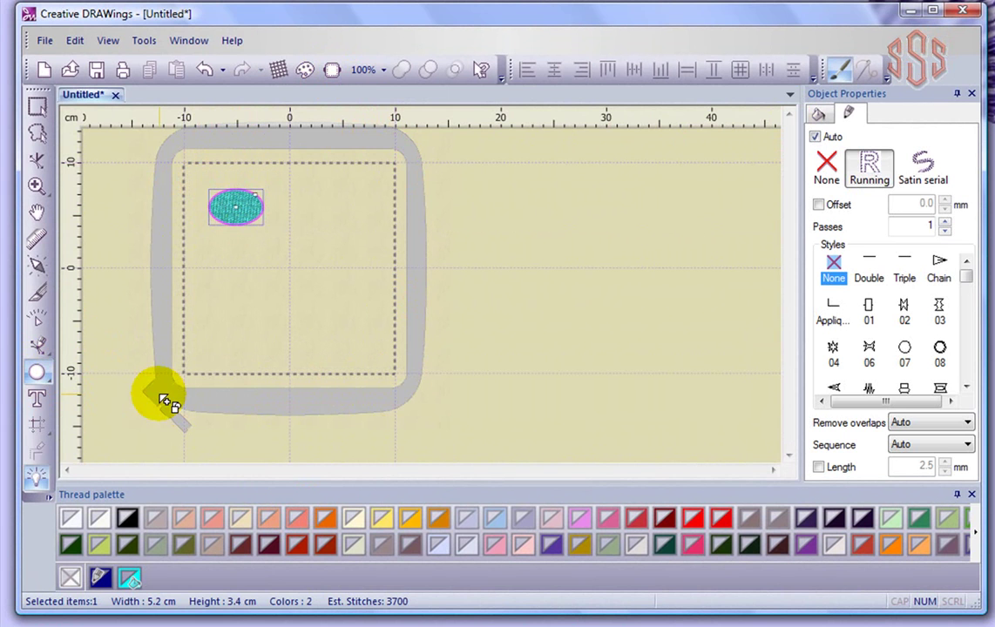
pyautogui.click(333, 74)
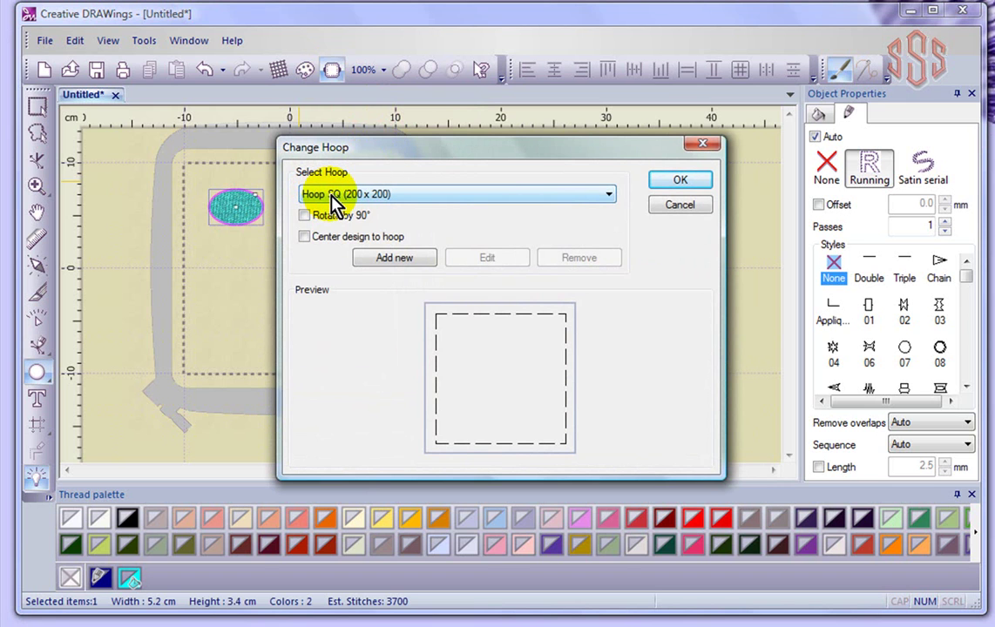
pyautogui.click(609, 197)
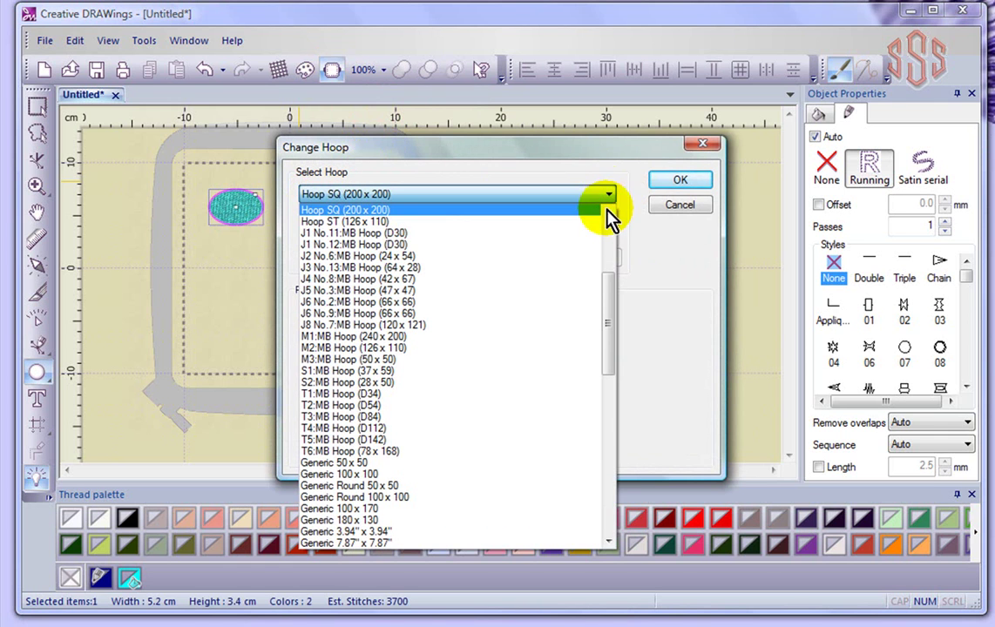
pyautogui.moveTo(606, 311); pyautogui.dragTo(613, 237)
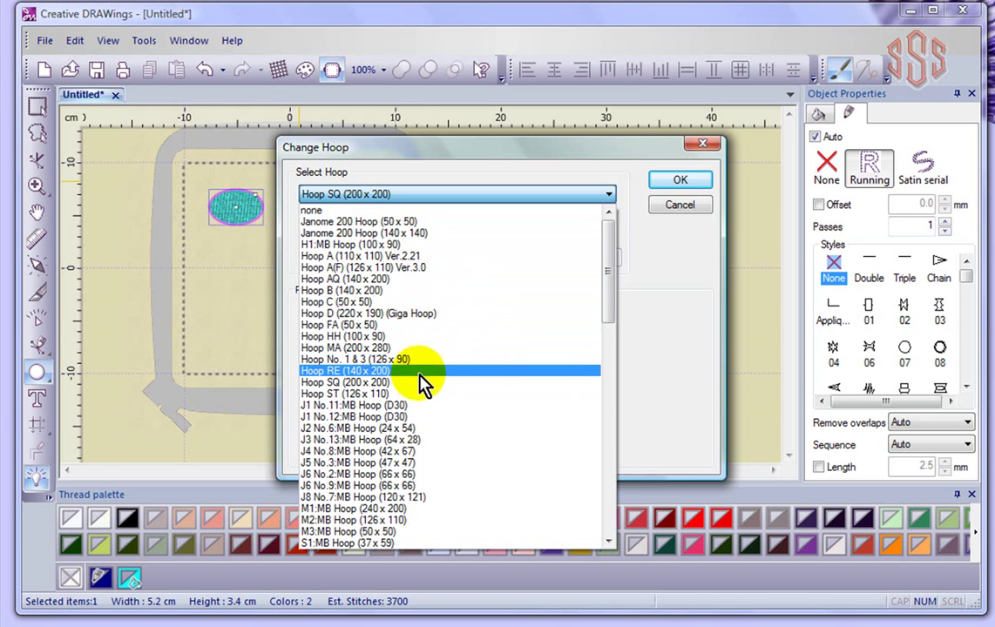
pyautogui.scroll(-2, 420, 502)
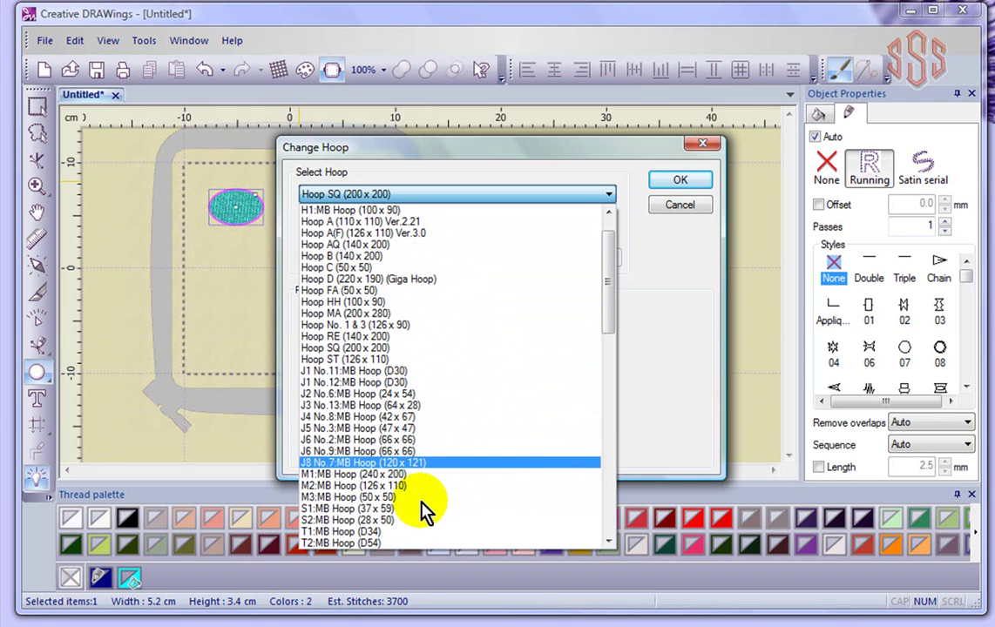
pyautogui.scroll(-2, 422, 510)
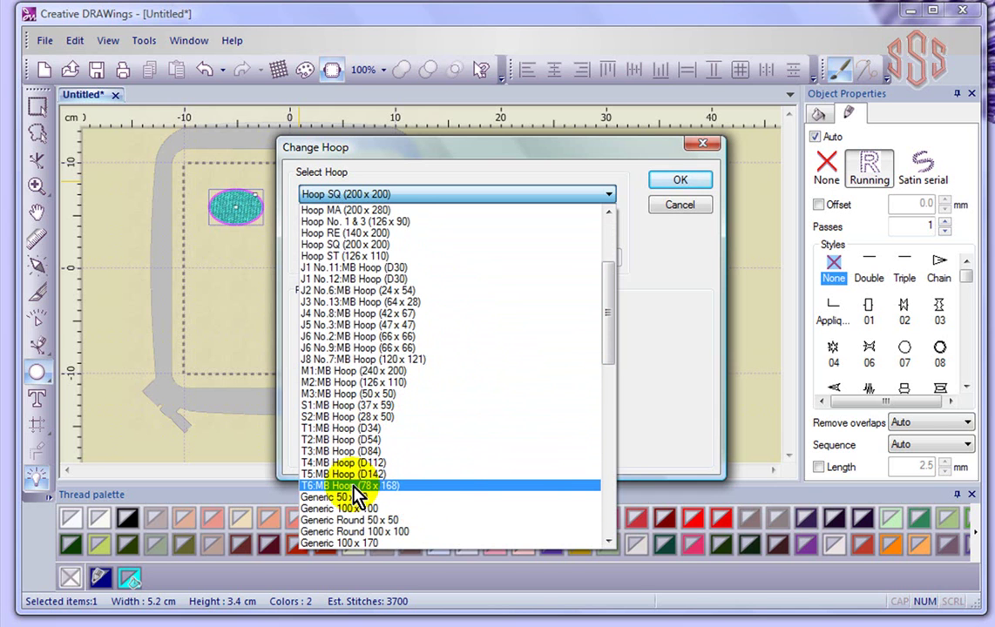
pyautogui.scroll(-3, 446, 493)
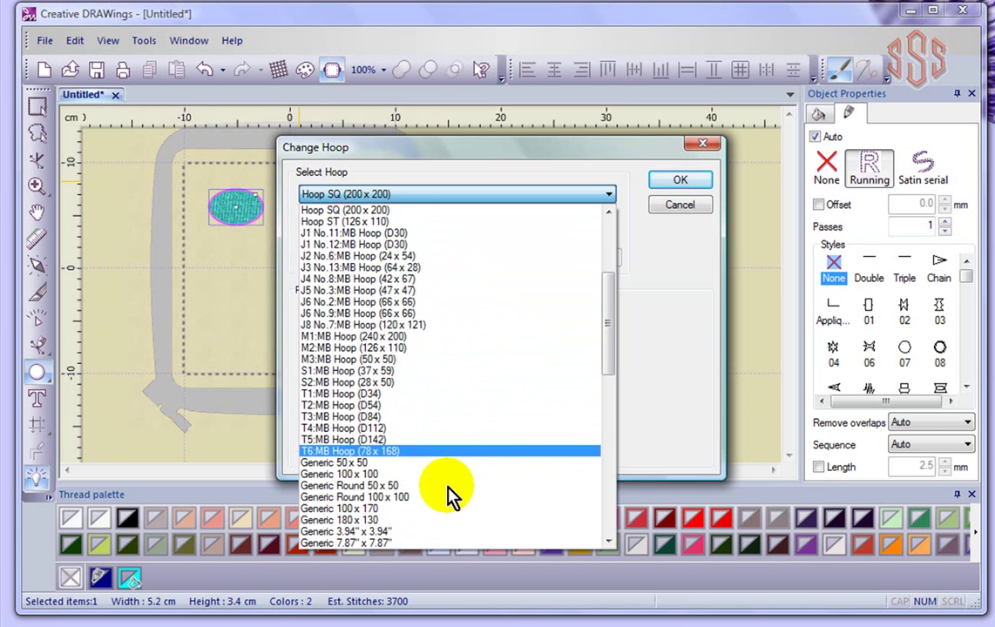
pyautogui.scroll(-3, 433, 468)
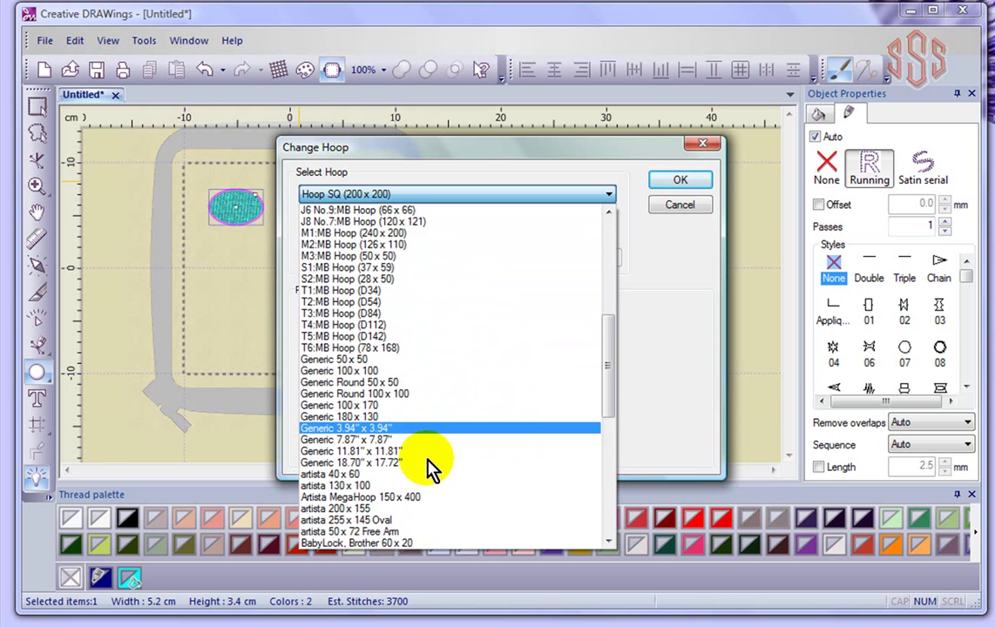
pyautogui.scroll(-4, 411, 432)
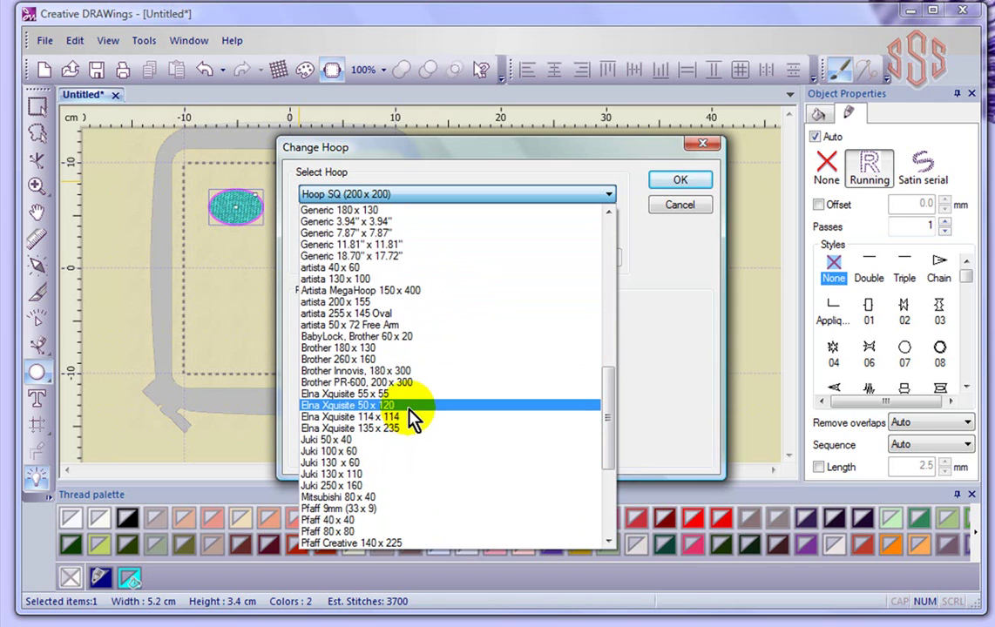
pyautogui.scroll(-4, 411, 422)
pyautogui.scroll(-2, 411, 420)
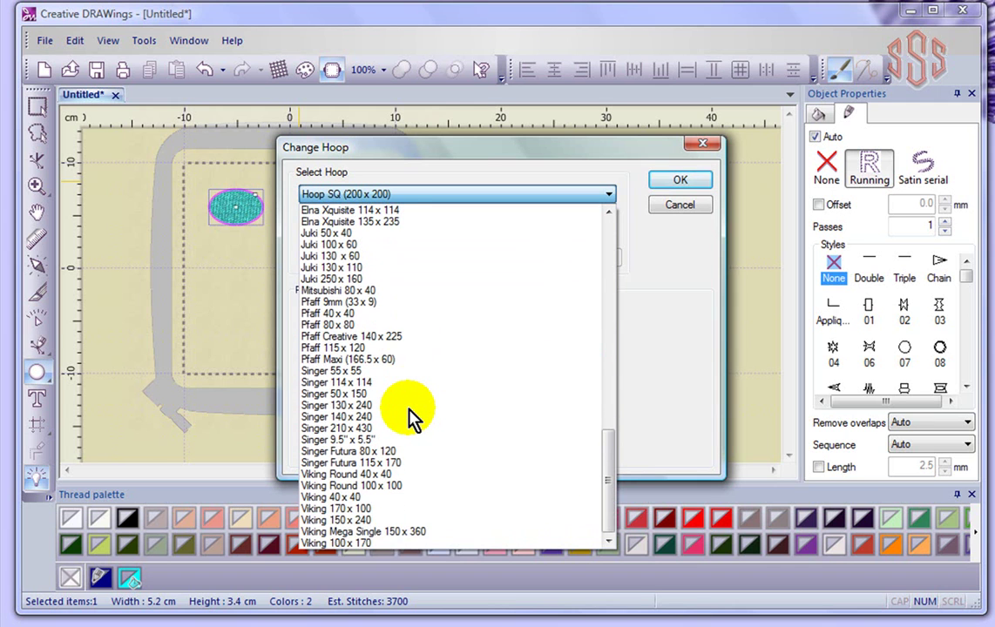
pyautogui.moveTo(603, 482); pyautogui.dragTo(608, 262)
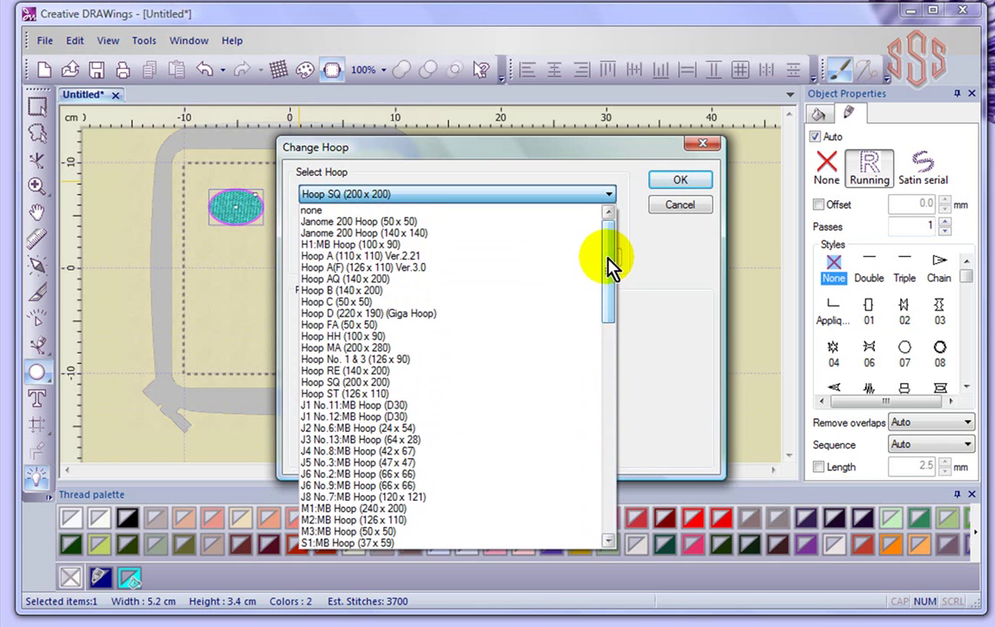
# Change the hoop to Hoop B (140 x 200) and center the design in it
pyautogui.click(324, 291)
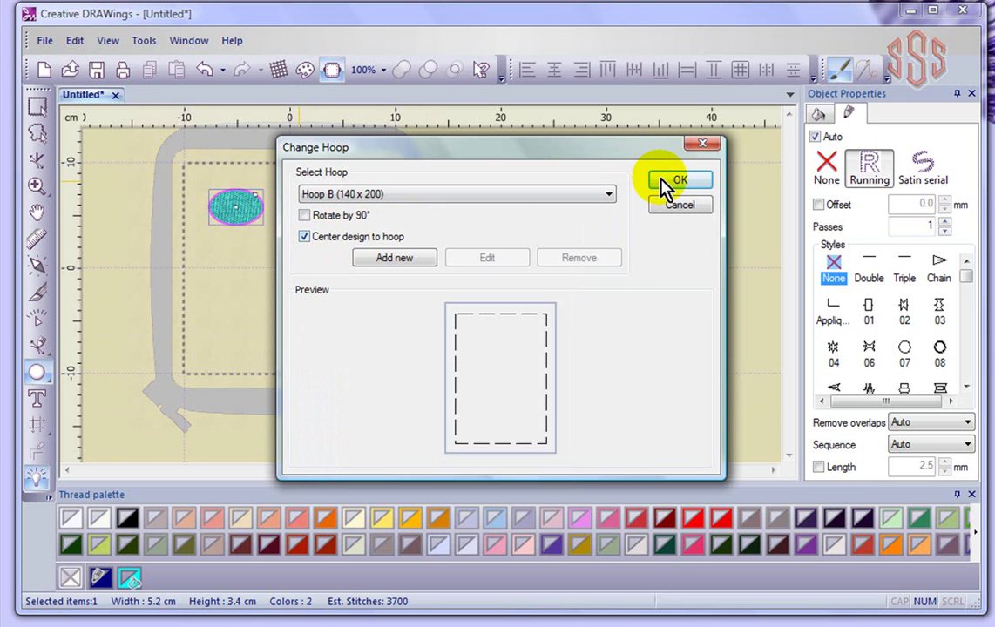
pyautogui.click(682, 181)
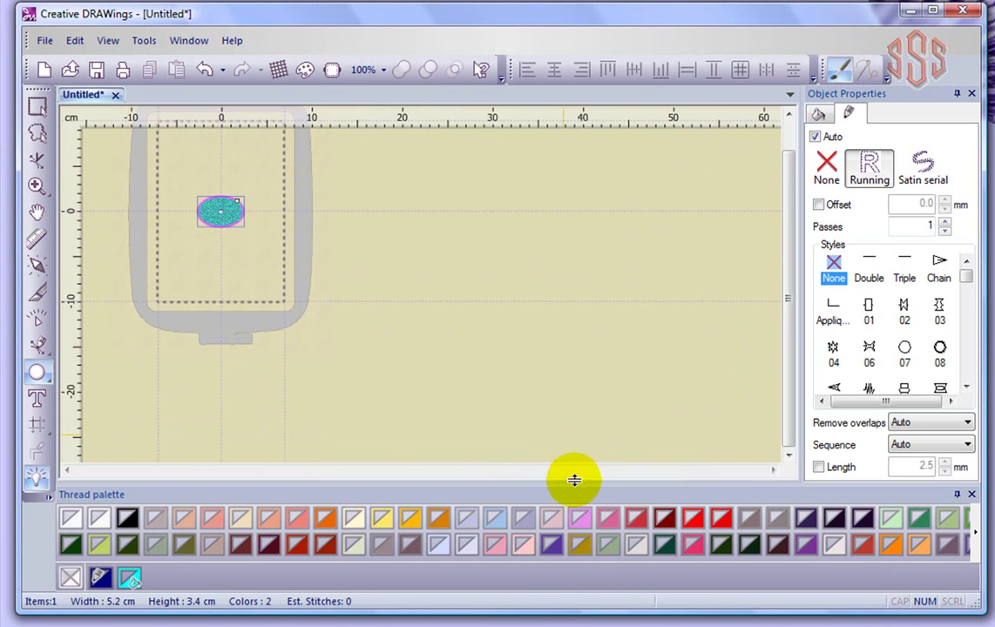
pyautogui.moveTo(788, 216); pyautogui.dragTo(788, 184)
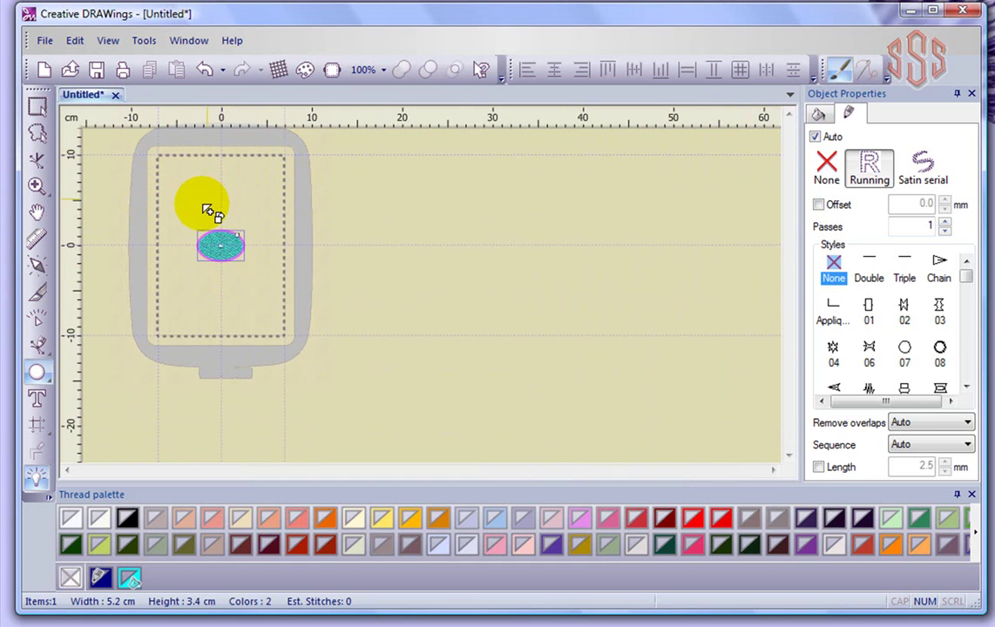
# Rotate the current hoop by 90°
pyautogui.click(330, 72)
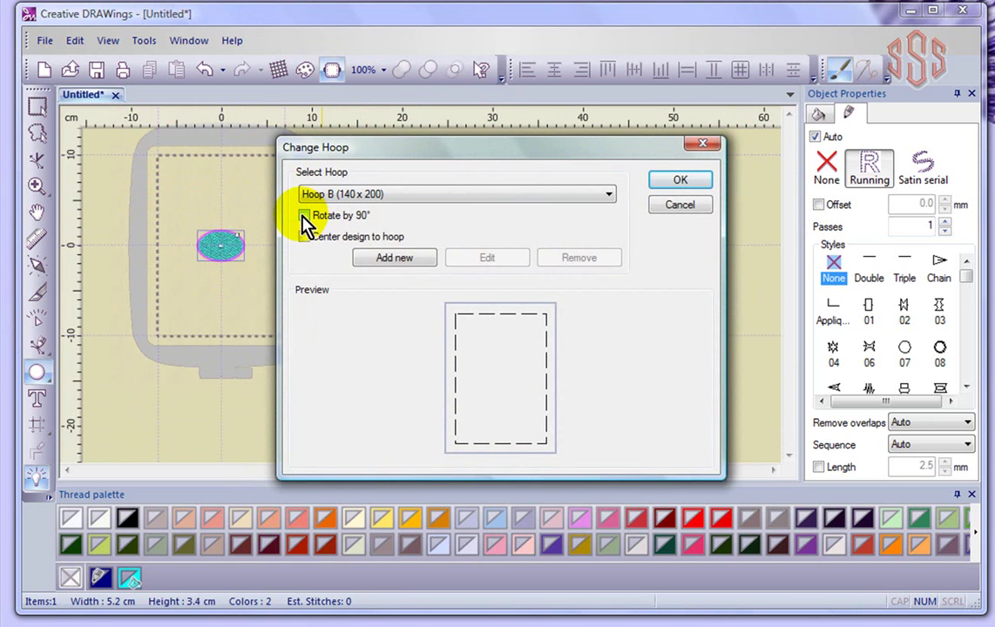
pyautogui.click(304, 216)
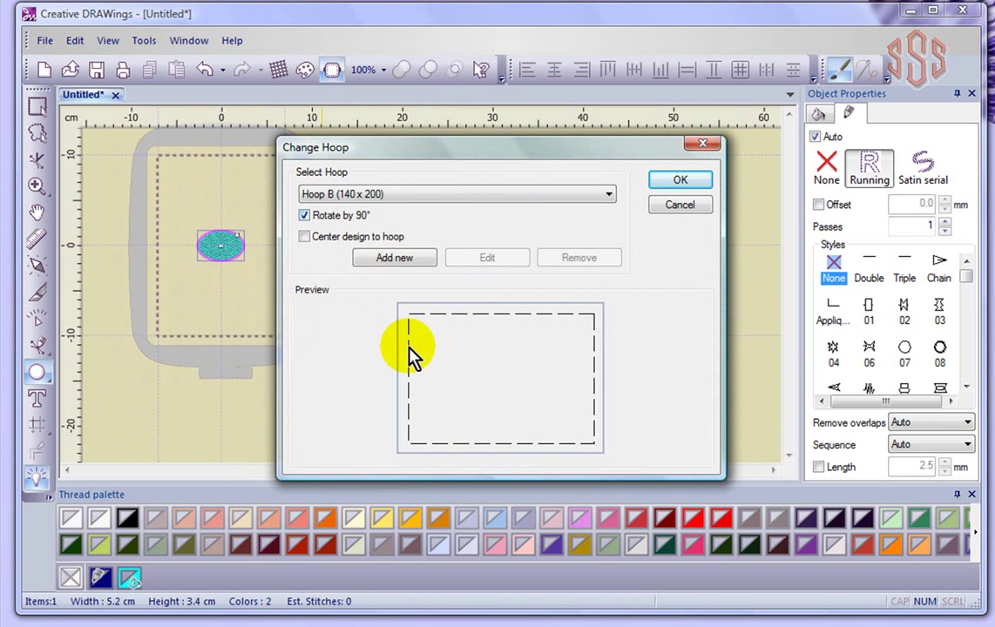
pyautogui.click(688, 185)
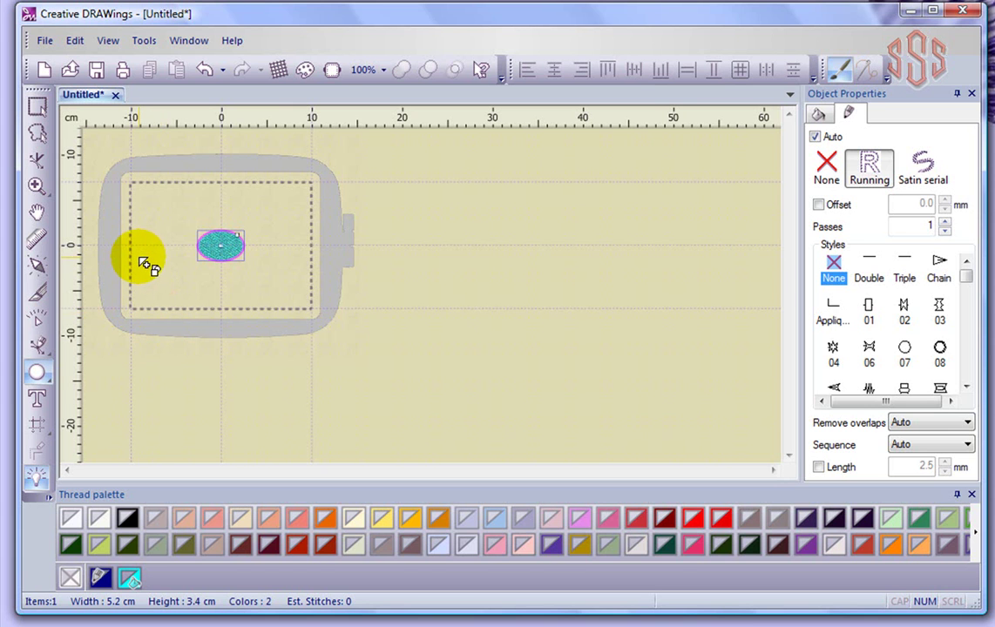
# Start adding a new custom hoop named "Barudan 400mm hoop"
pyautogui.click(333, 72)
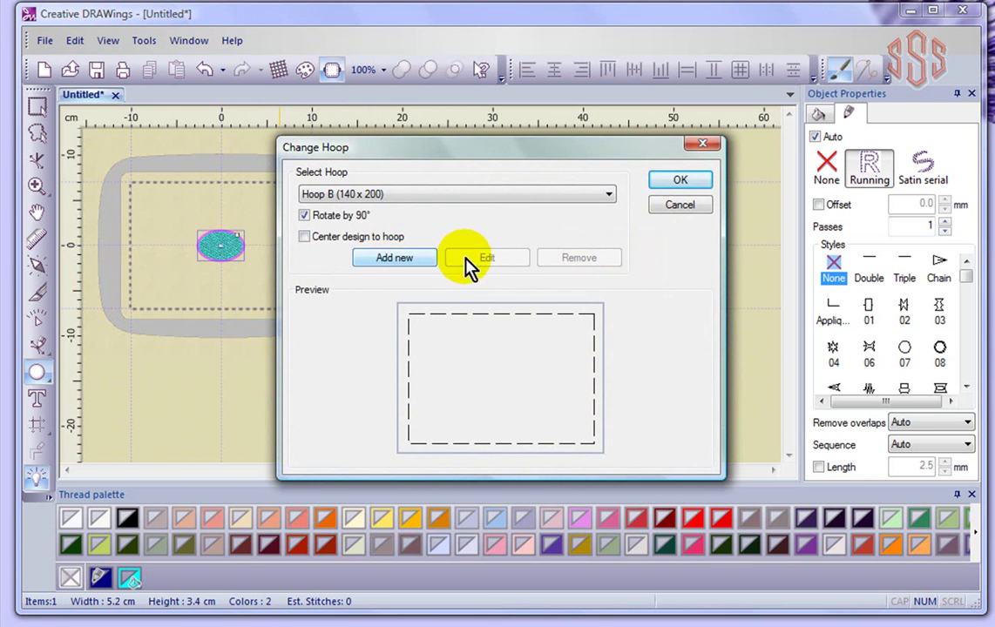
pyautogui.click(394, 257)
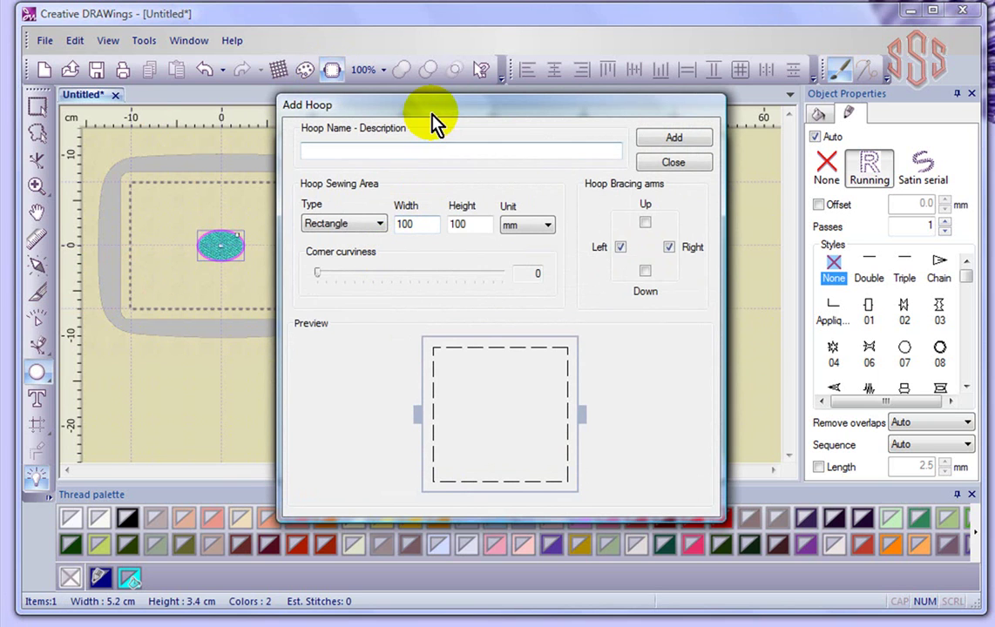
pyautogui.click(356, 152)
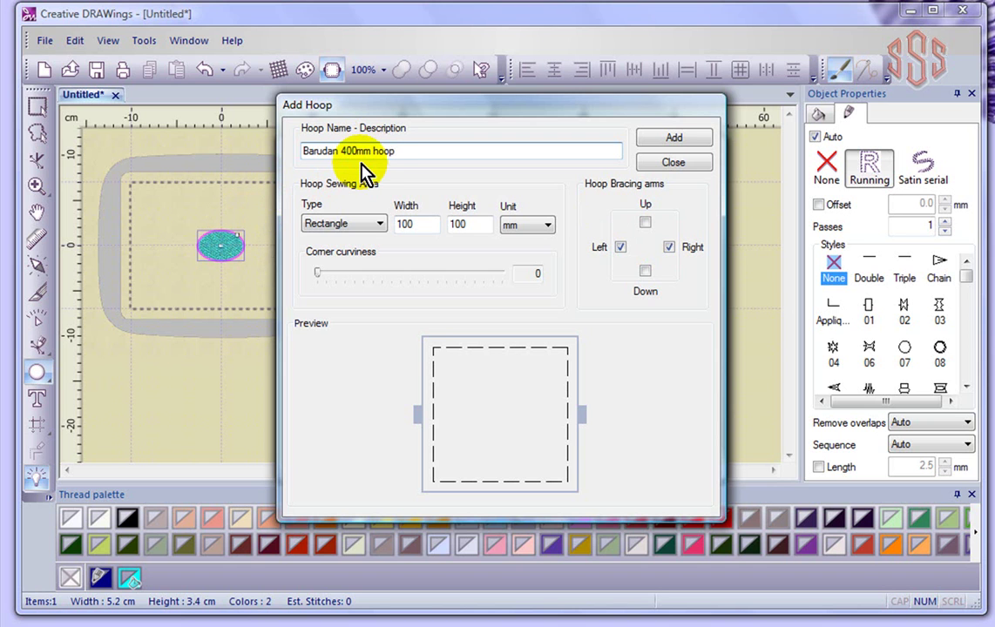
# Set the new hoop's sewing area to 400 wide and 400 high, with millimetres as the unit
pyautogui.doubleClick(412, 224)
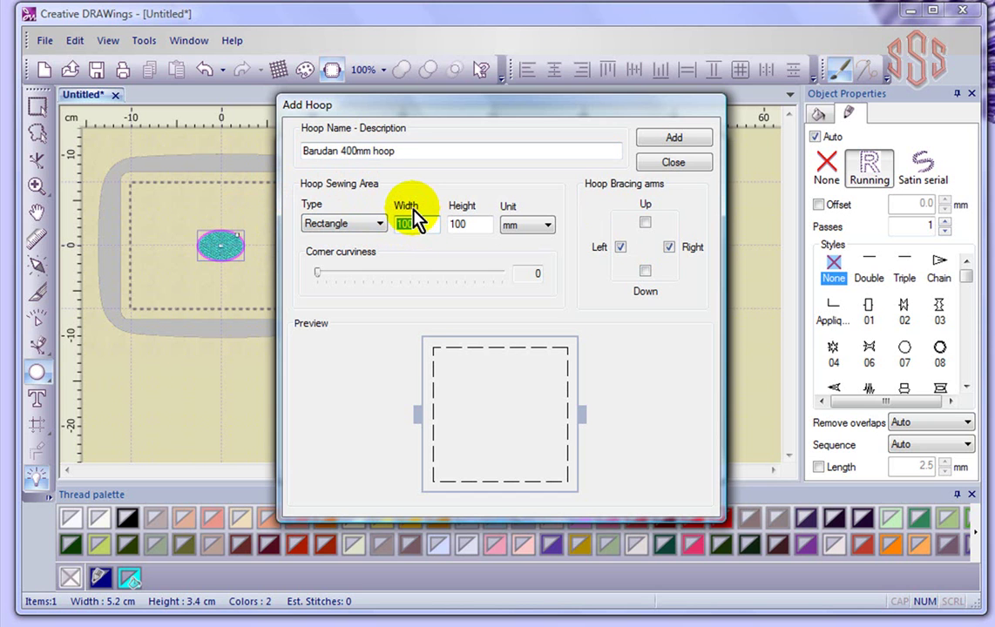
pyautogui.write('400')
pyautogui.doubleClick(459, 224)
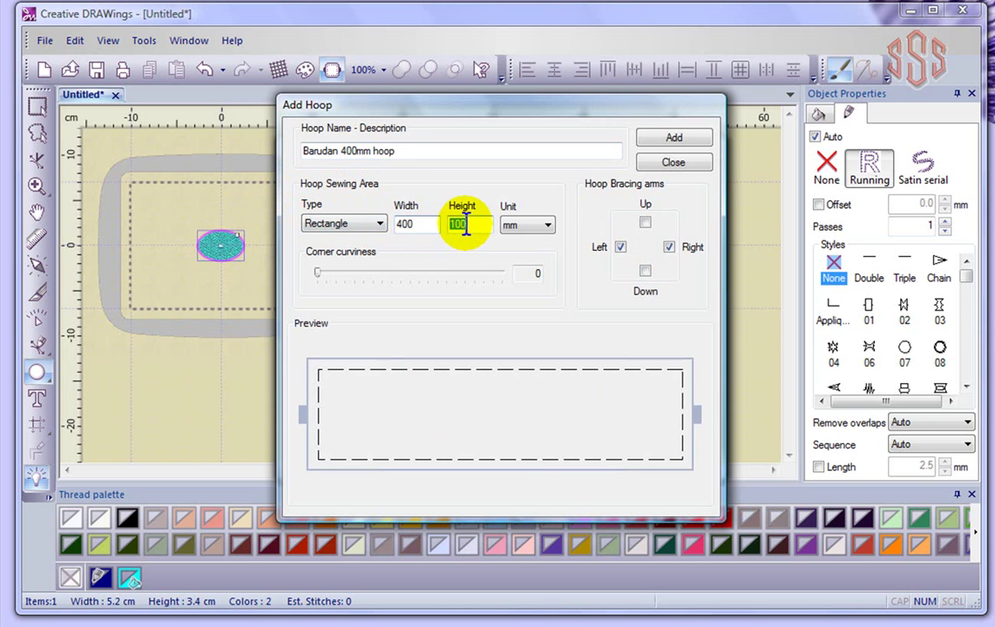
pyautogui.write('4')
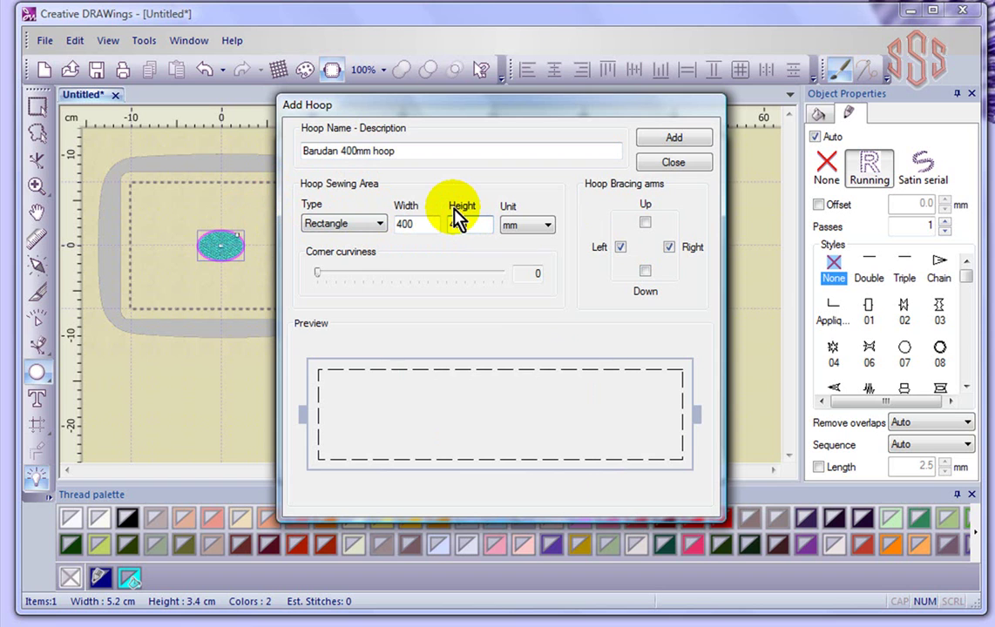
pyautogui.write('00')
pyautogui.press('Tab')
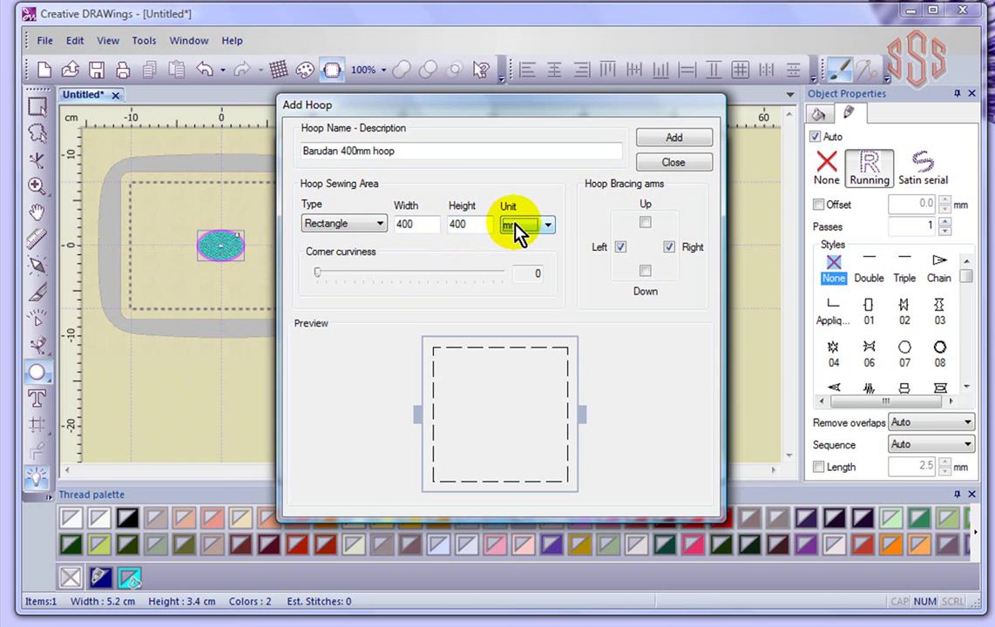
pyautogui.click(548, 223)
pyautogui.click(551, 228)
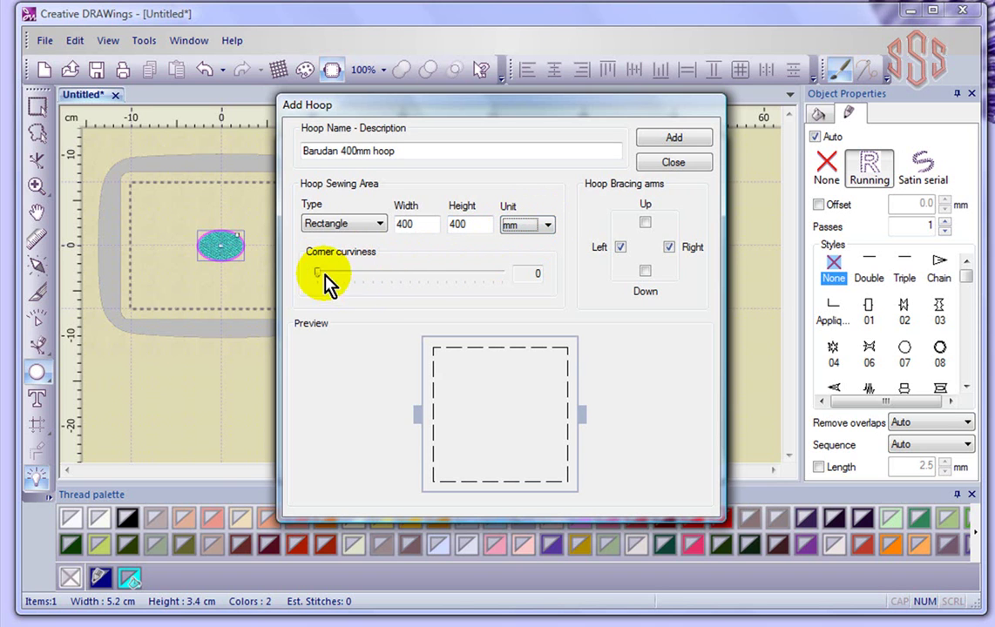
# Try the Oval type for the sewing area, return to Rectangle and set the corner curviness to 23
pyautogui.moveTo(321, 278); pyautogui.dragTo(371, 276)
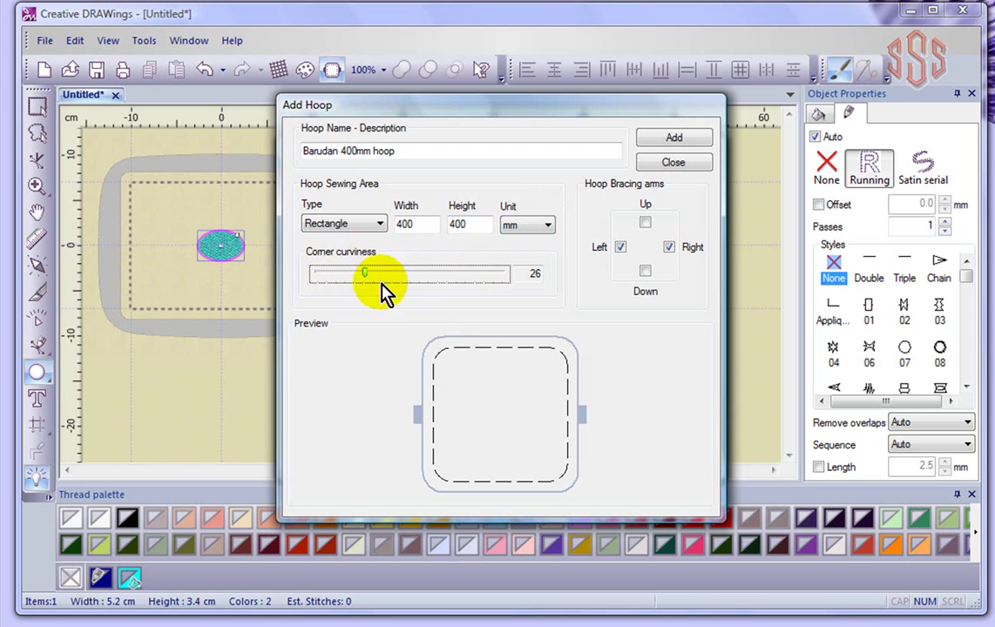
pyautogui.moveTo(366, 271); pyautogui.dragTo(318, 271)
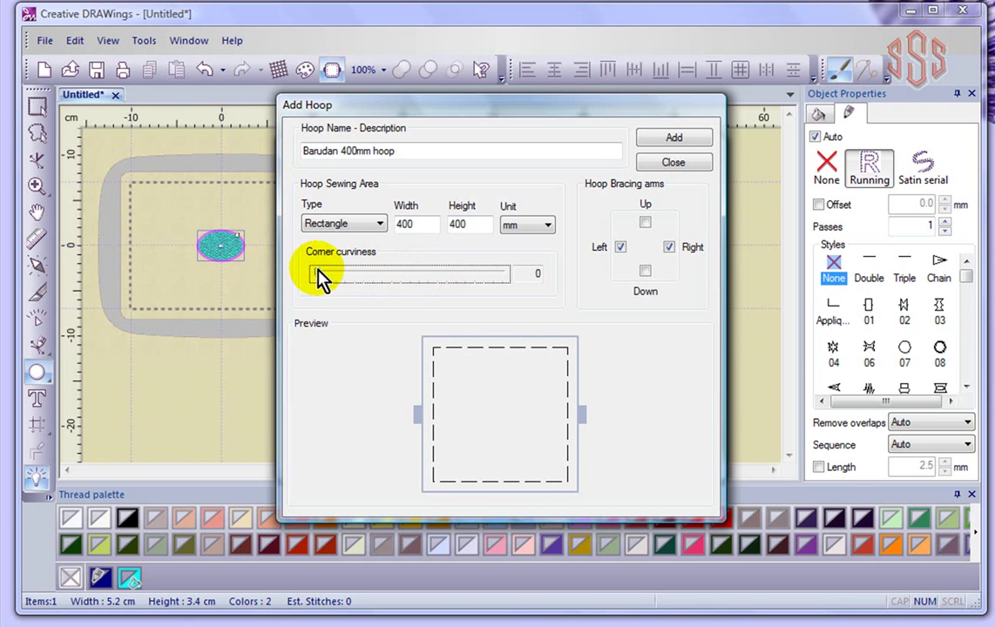
pyautogui.click(380, 224)
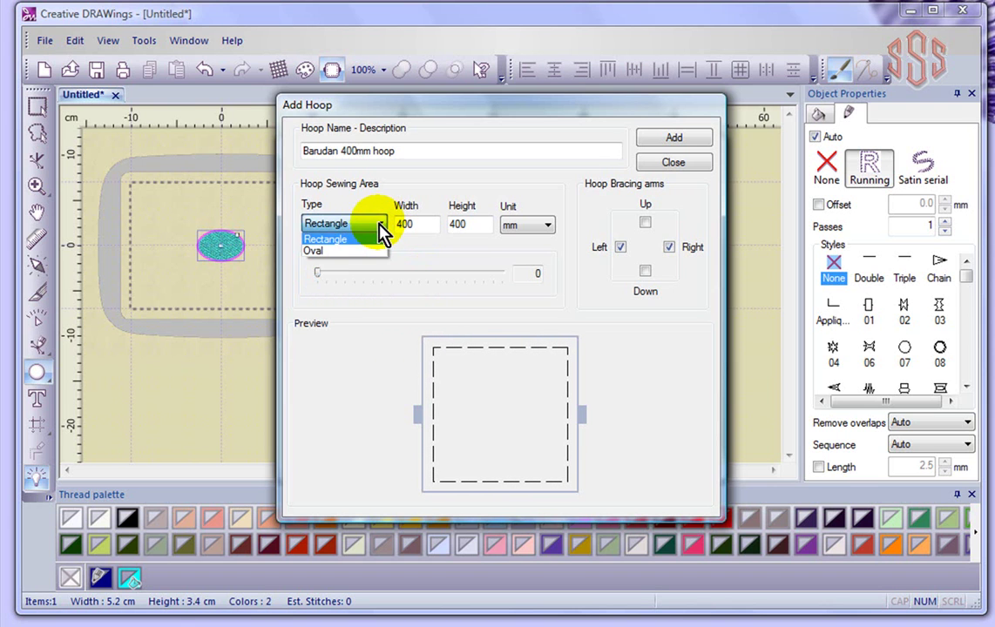
pyautogui.click(340, 251)
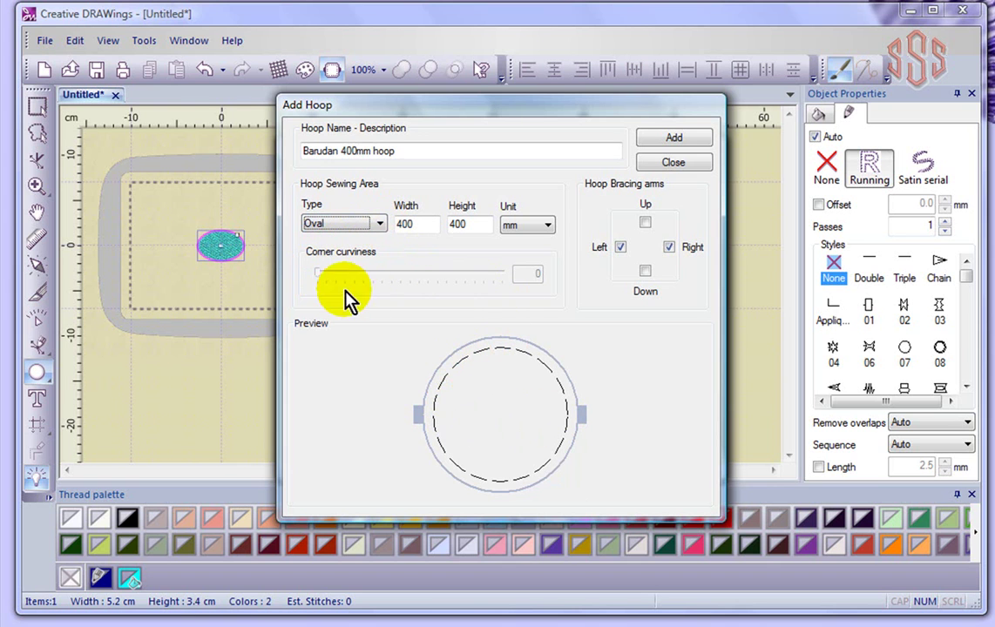
pyautogui.click(353, 226)
pyautogui.click(342, 238)
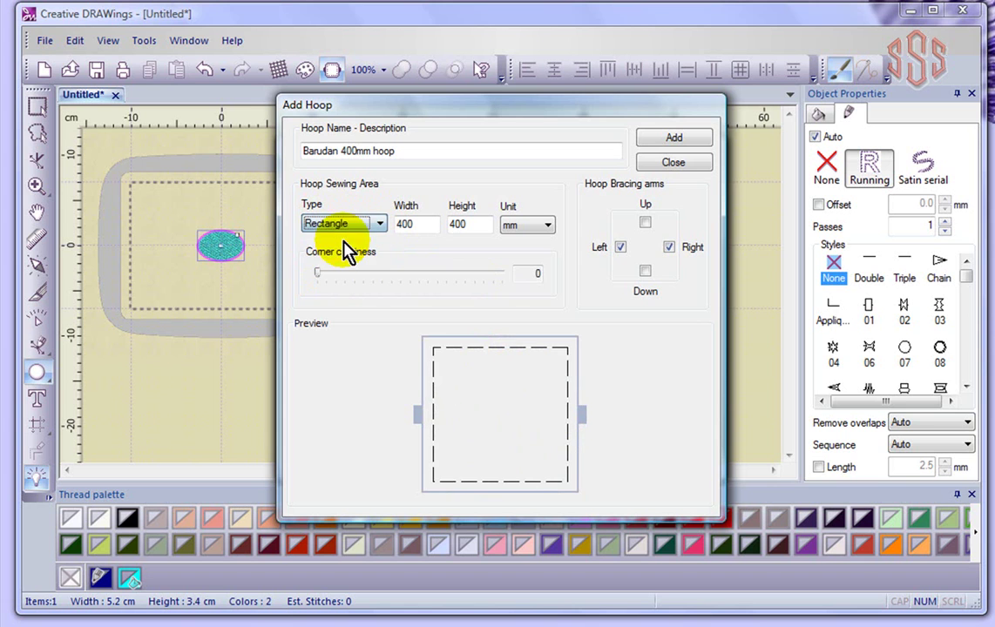
pyautogui.moveTo(318, 273); pyautogui.dragTo(360, 273)
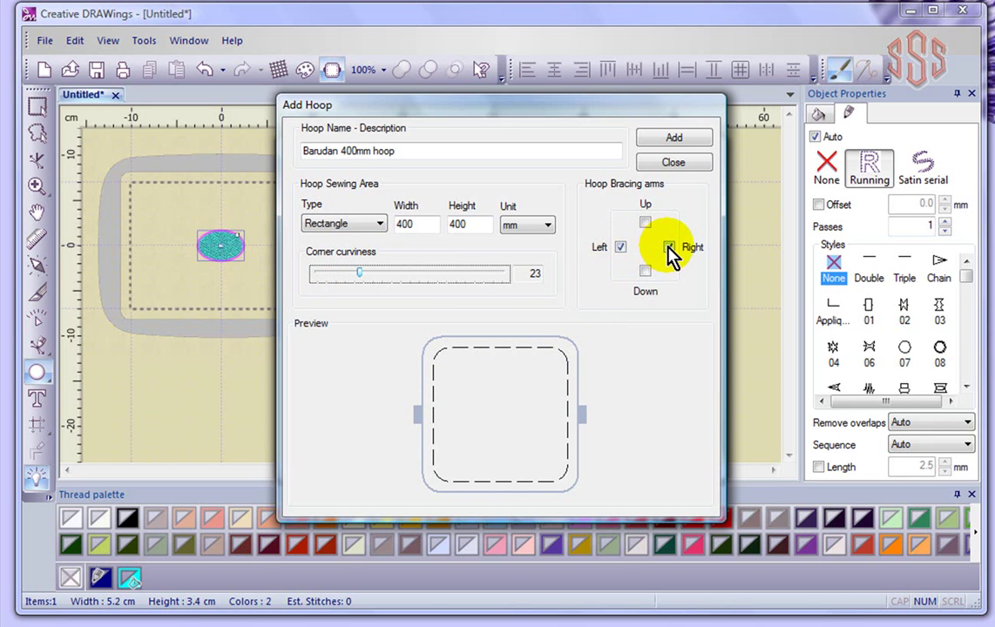
# Try other bracing arm positions on the hoop and restore the arms to Left and Right
pyautogui.click(621, 248)
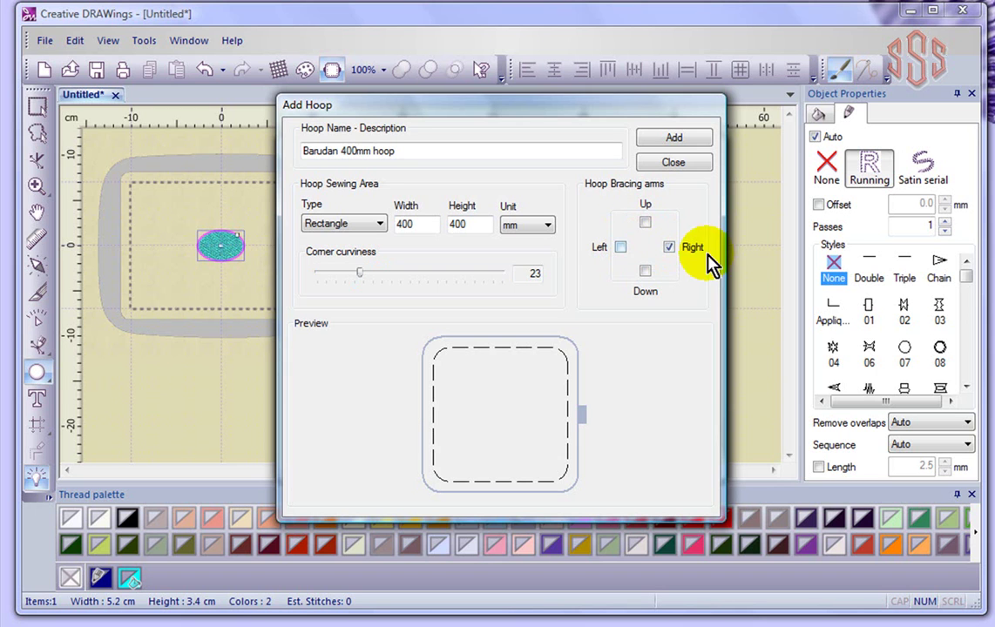
pyautogui.click(620, 247)
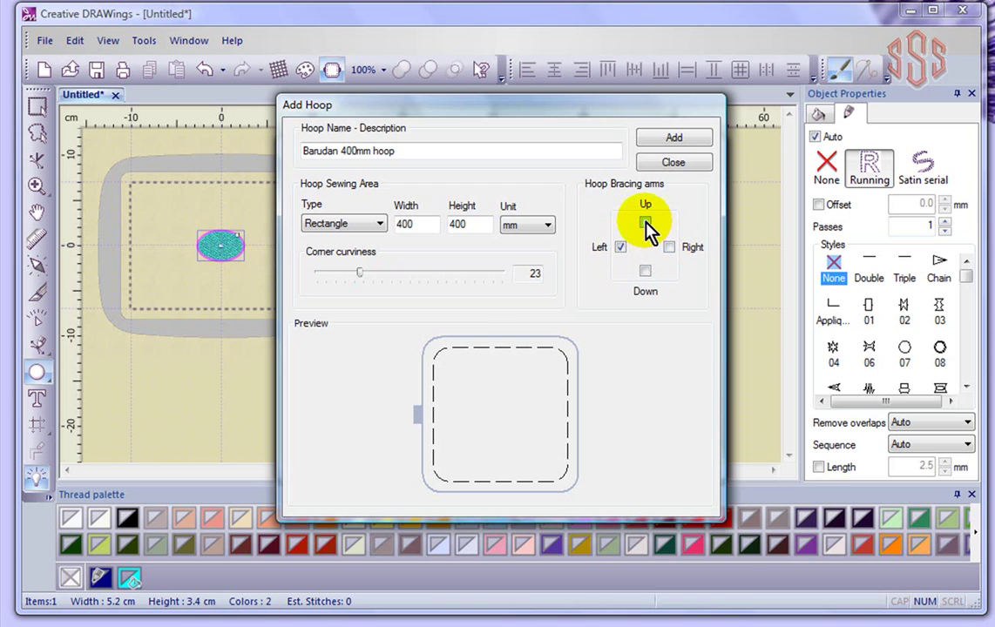
pyautogui.click(646, 223)
pyautogui.click(620, 247)
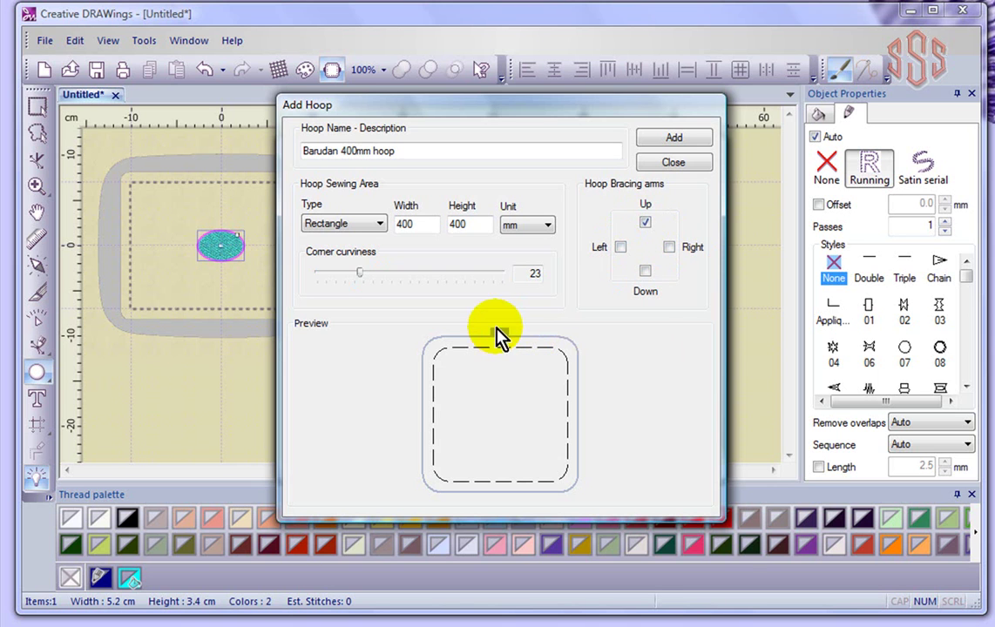
pyautogui.click(620, 247)
pyautogui.click(668, 248)
pyautogui.click(646, 222)
pyautogui.click(646, 271)
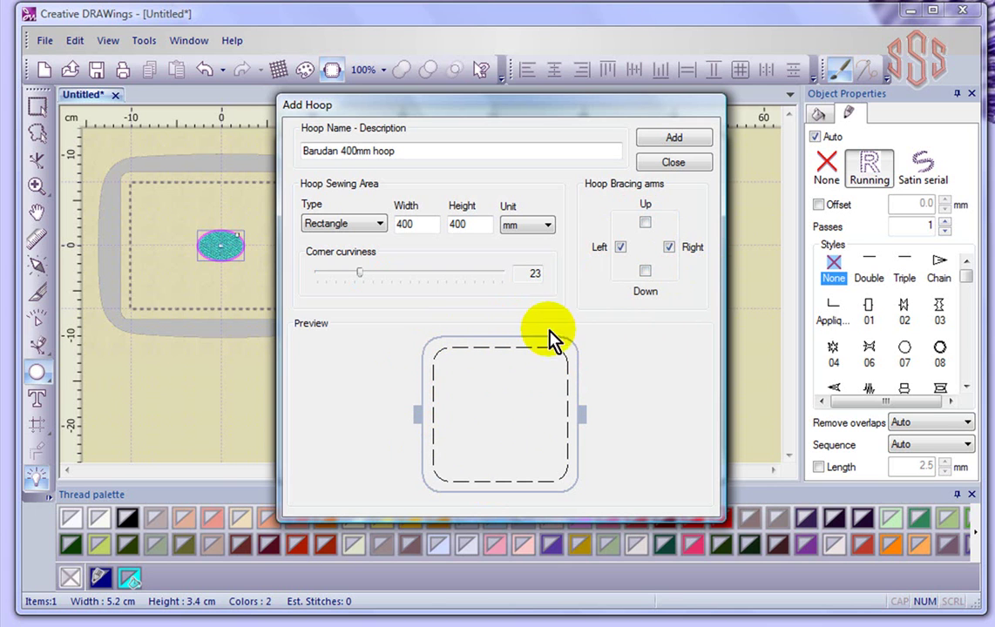
# Save the Barudan hoop and apply it without the 90° rotation, with the design centered to the hoop
pyautogui.click(683, 138)
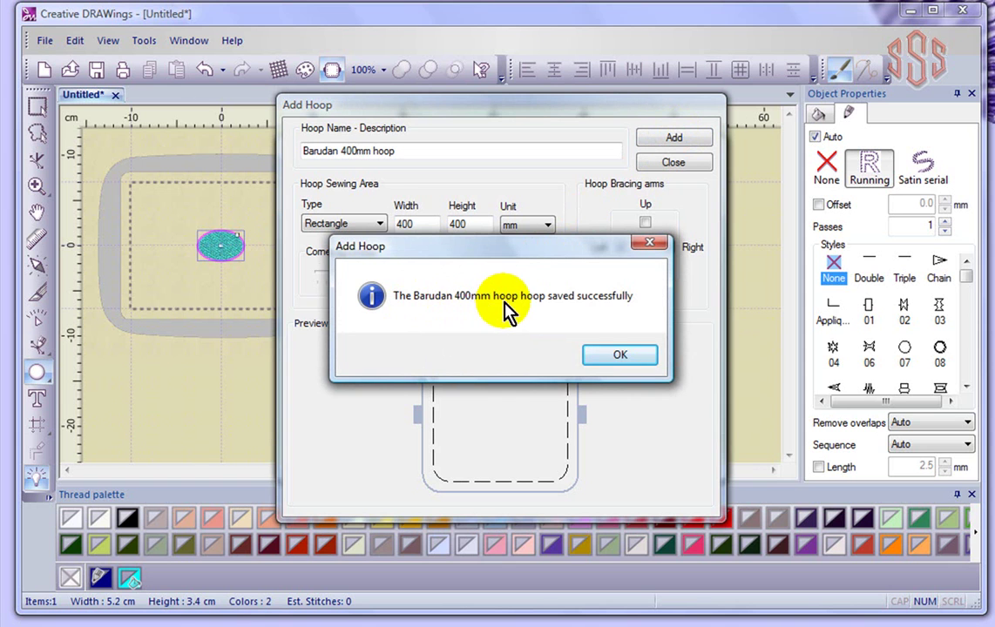
pyautogui.click(619, 355)
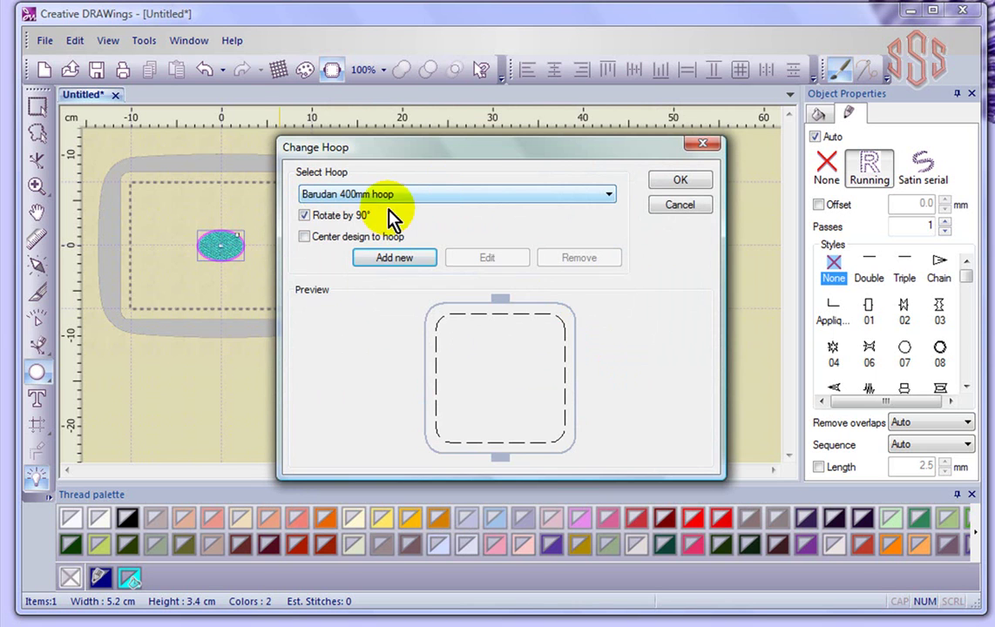
pyautogui.click(303, 215)
pyautogui.click(304, 237)
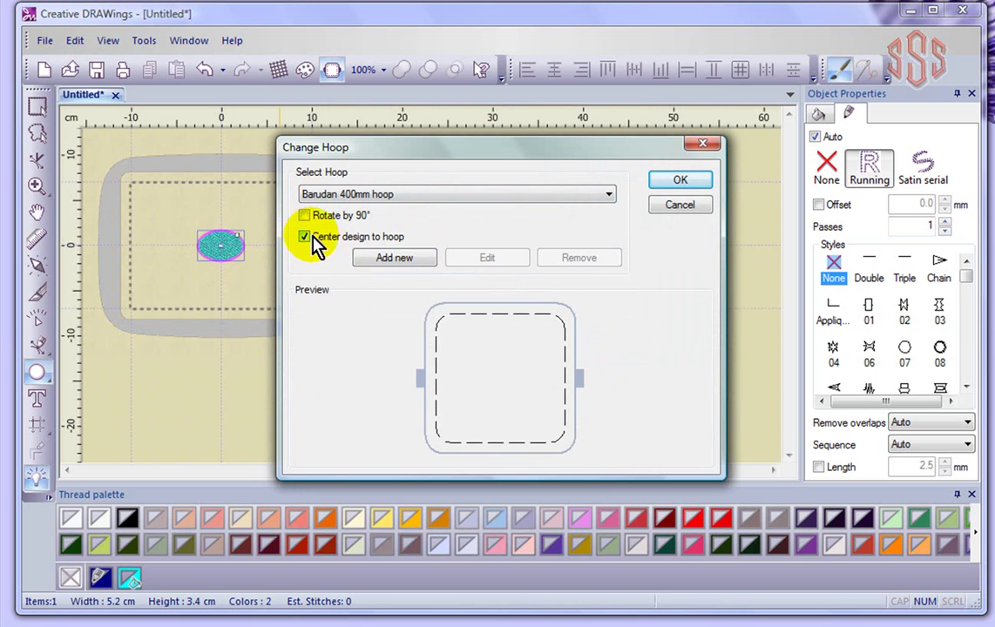
pyautogui.click(680, 181)
pyautogui.scroll(-2, 279, 287)
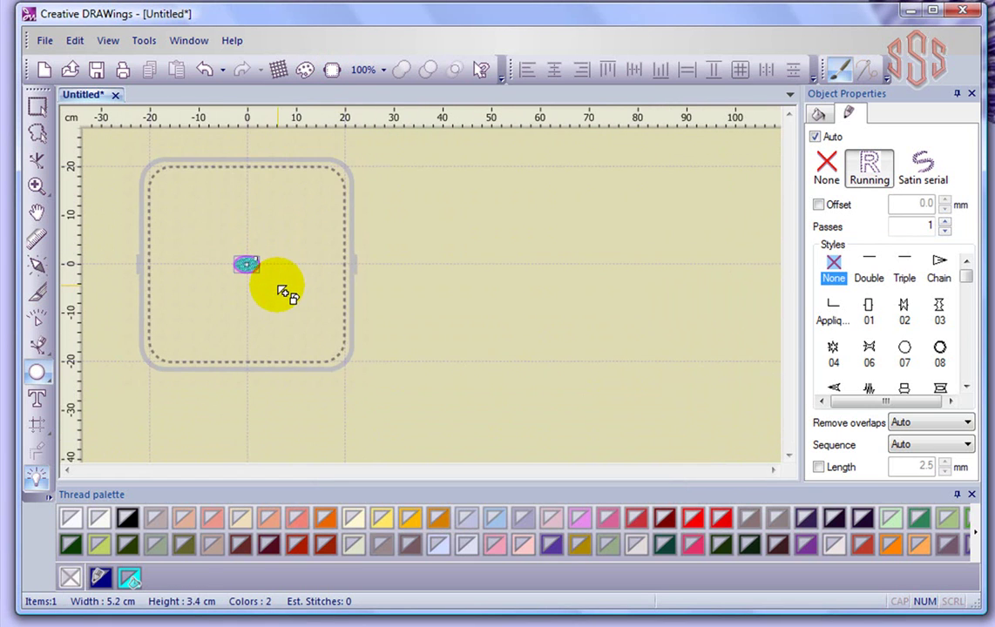
pyautogui.scroll(1, 186, 266)
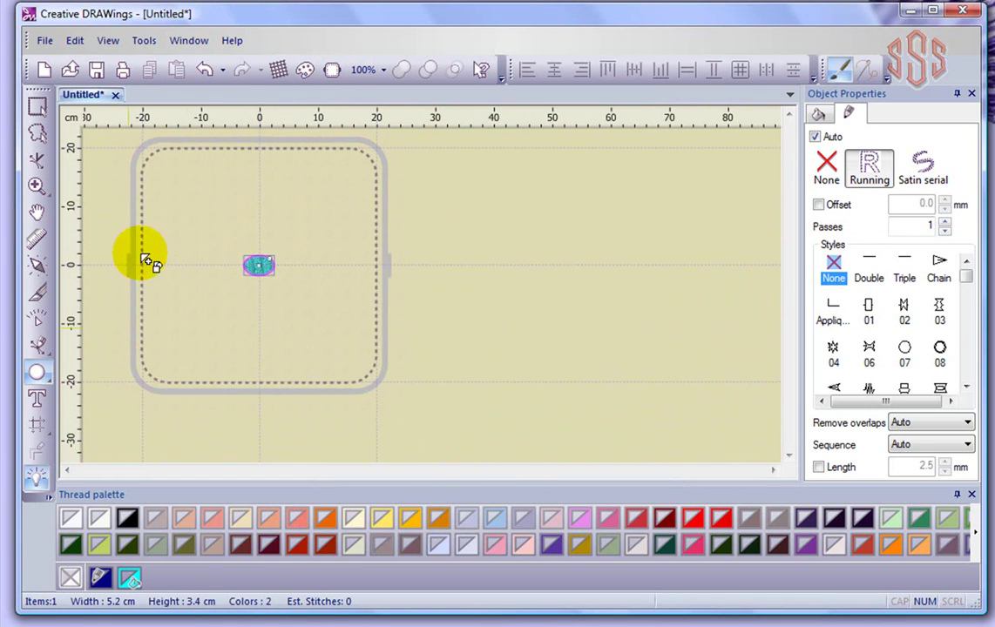